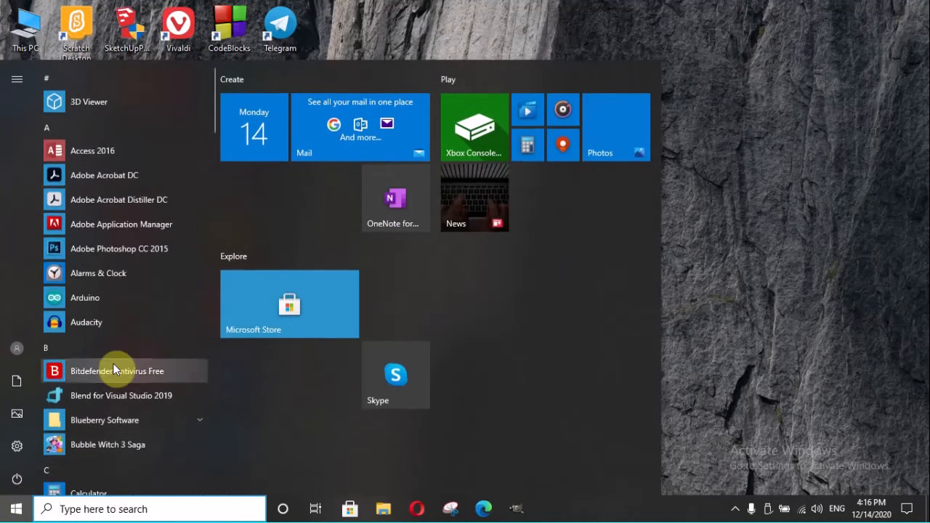
- Find GIMP 2 among the installed apps and view its taskbar pinning options without changing them
{"action": "scroll", "coordinate": [113, 360], "scroll_direction": "down", "scroll_amount": 6}
{"action": "scroll", "coordinate": [113, 361], "scroll_direction": "down", "scroll_amount": 1}
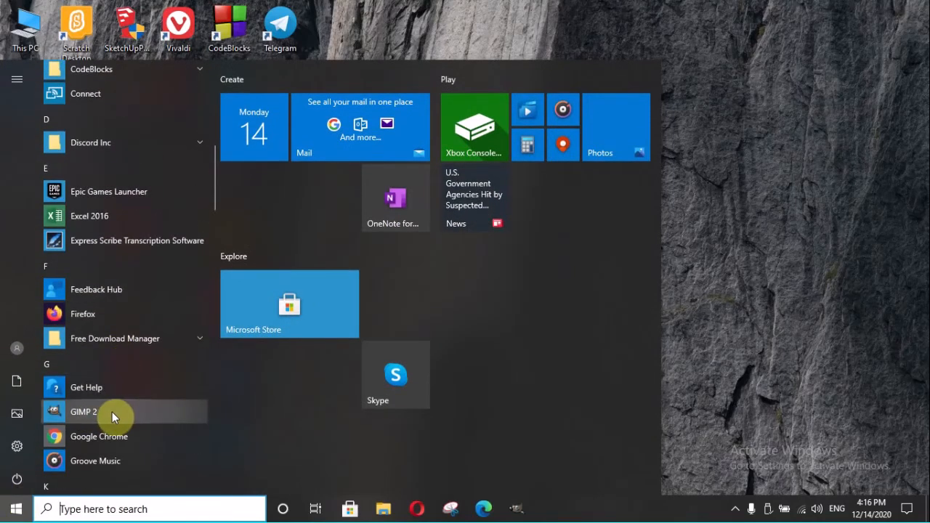
{"action": "right_click", "coordinate": [75, 411]}
{"action": "mouse_move", "coordinate": [115, 442]}
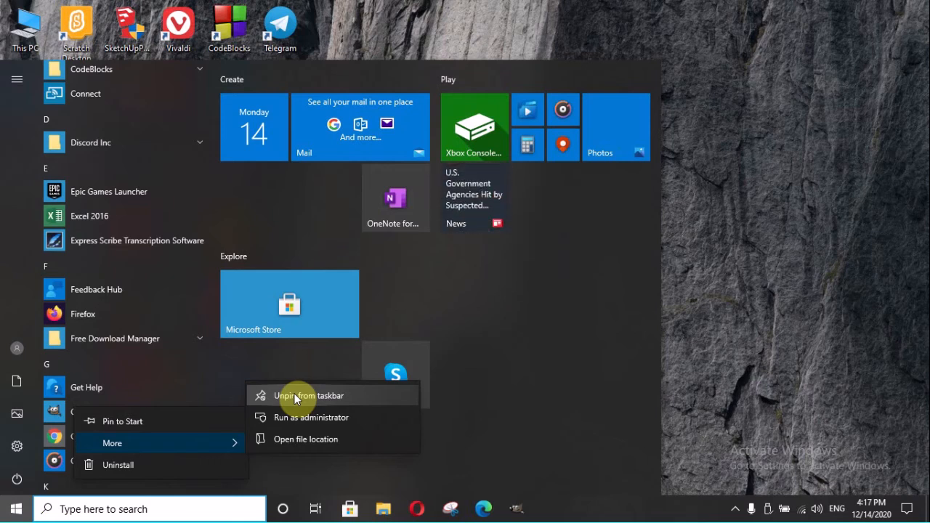
{"action": "left_click", "coordinate": [725, 335]}
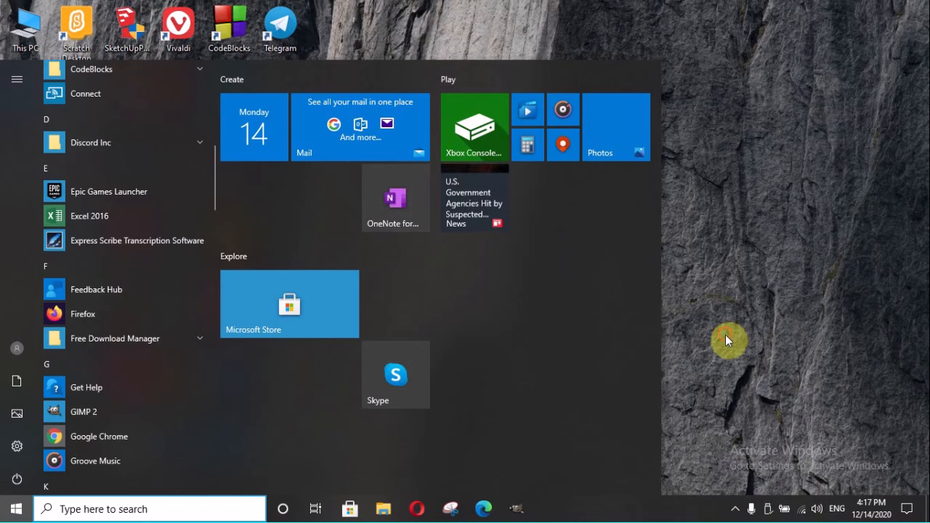
{"action": "left_click", "coordinate": [721, 337]}
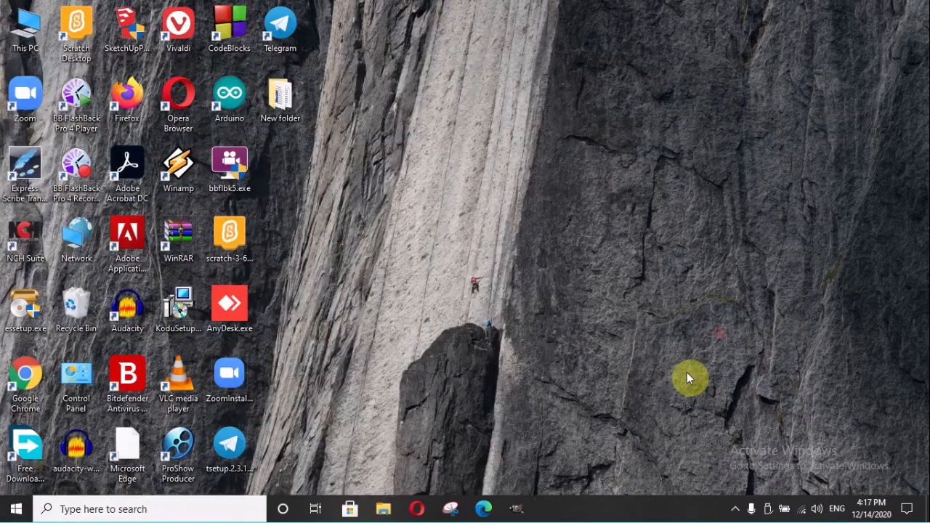
- Launch GIMP and activate the Text tool
{"action": "left_click", "coordinate": [522, 512]}
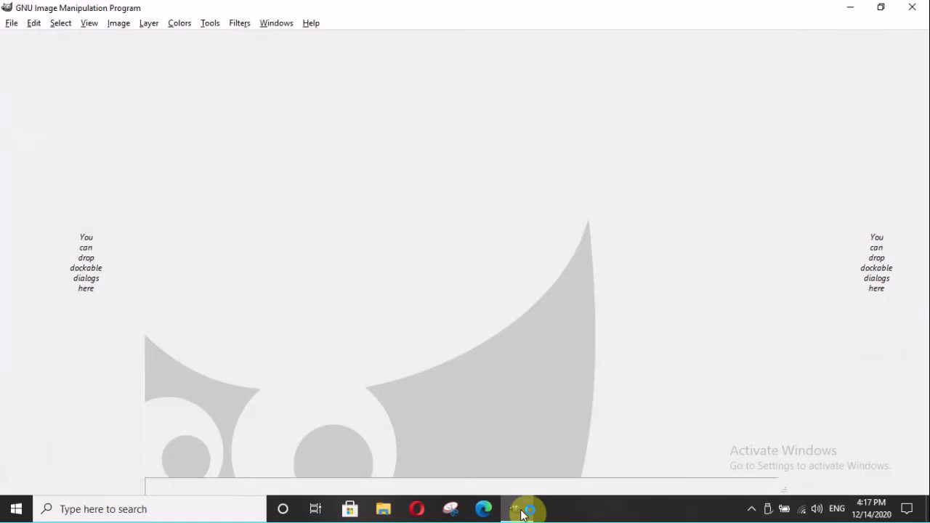
{"action": "mouse_move", "coordinate": [510, 511]}
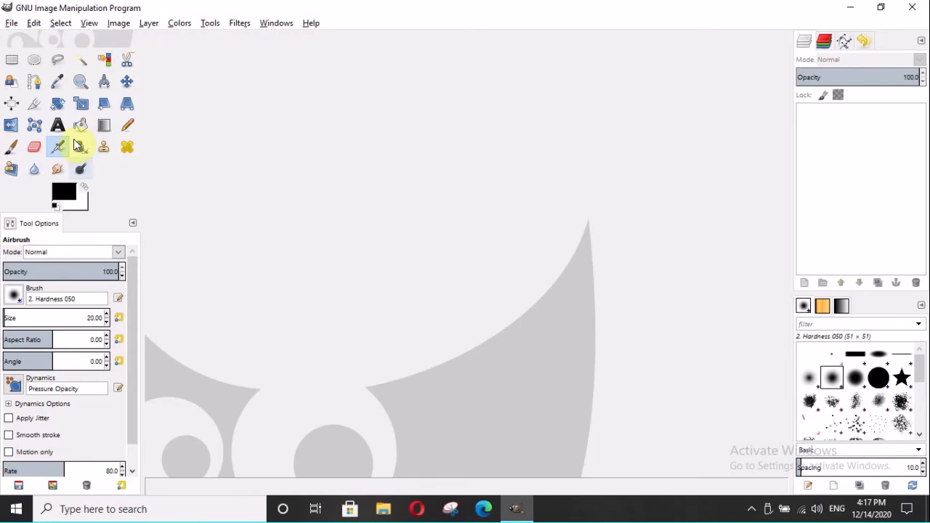
{"action": "left_click", "coordinate": [275, 25]}
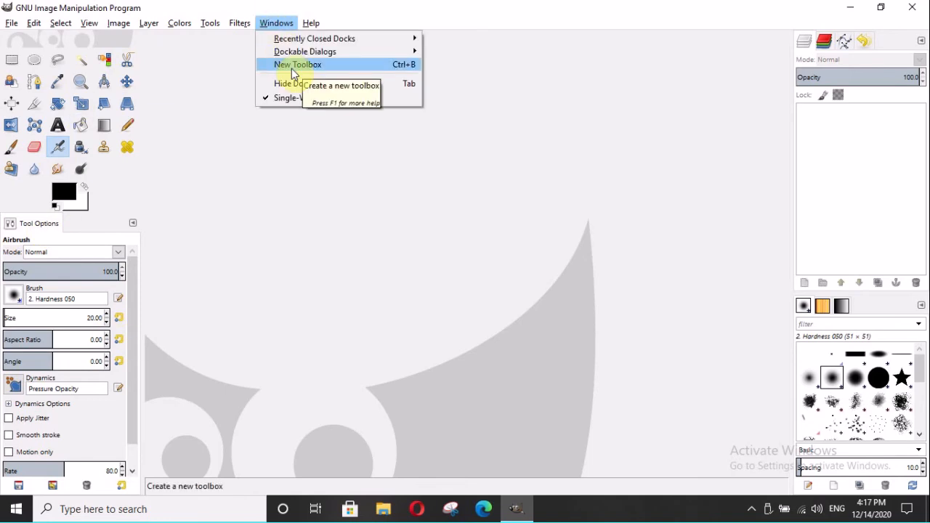
{"action": "left_click", "coordinate": [173, 162]}
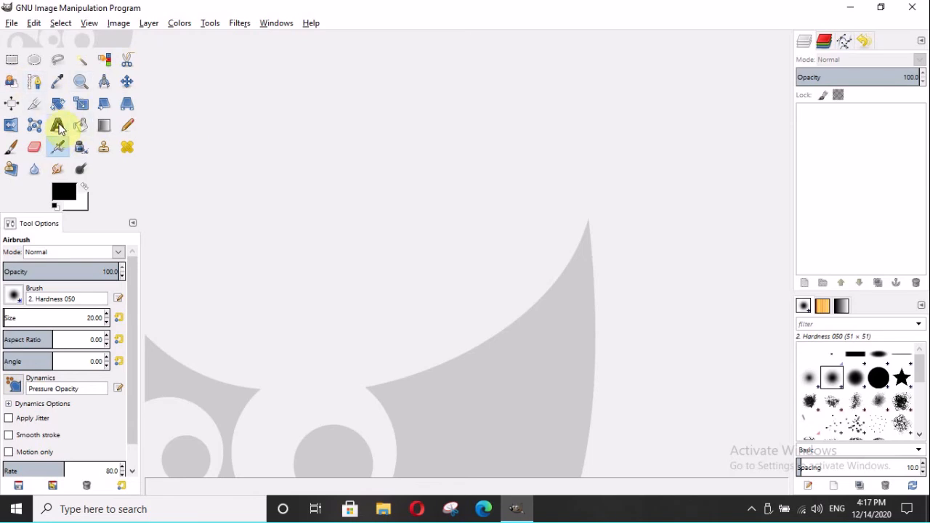
{"action": "left_click", "coordinate": [58, 127]}
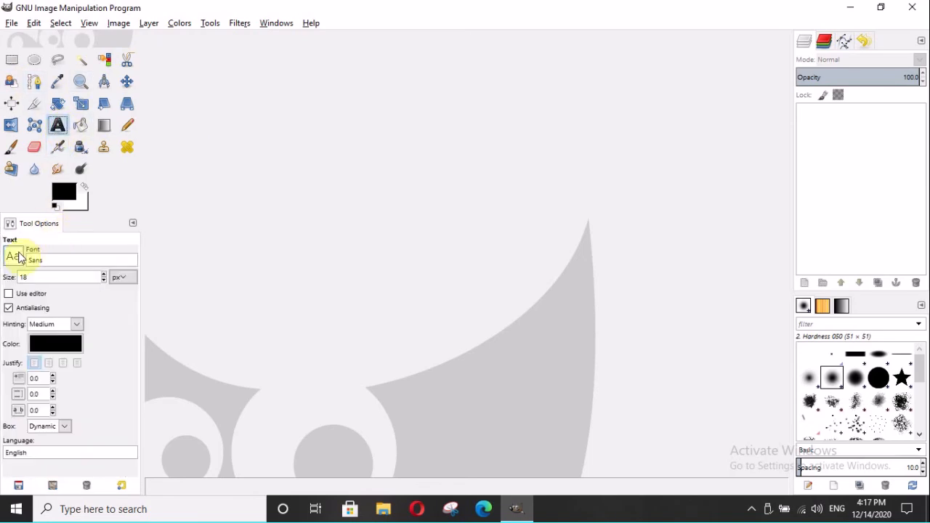
- Create a new blank image 800 px wide and 600 px high
{"action": "left_click", "coordinate": [10, 24]}
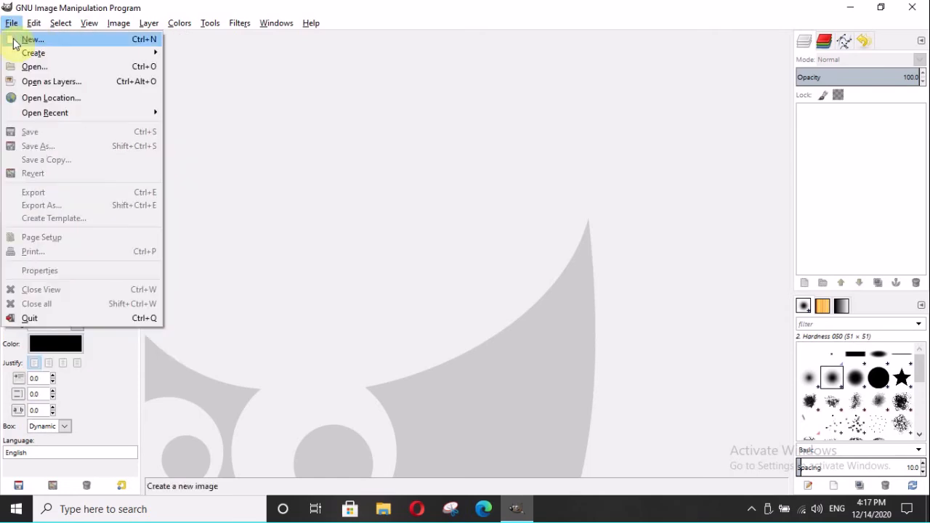
{"action": "left_click", "coordinate": [15, 44]}
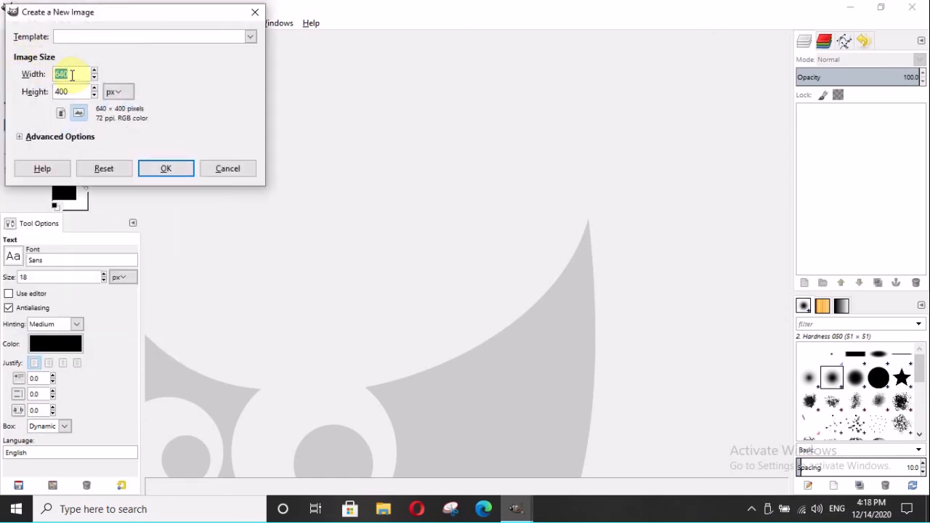
{"action": "type", "text": "800"}
{"action": "left_click_drag", "start_coordinate": [77, 90], "coordinate": [56, 90]}
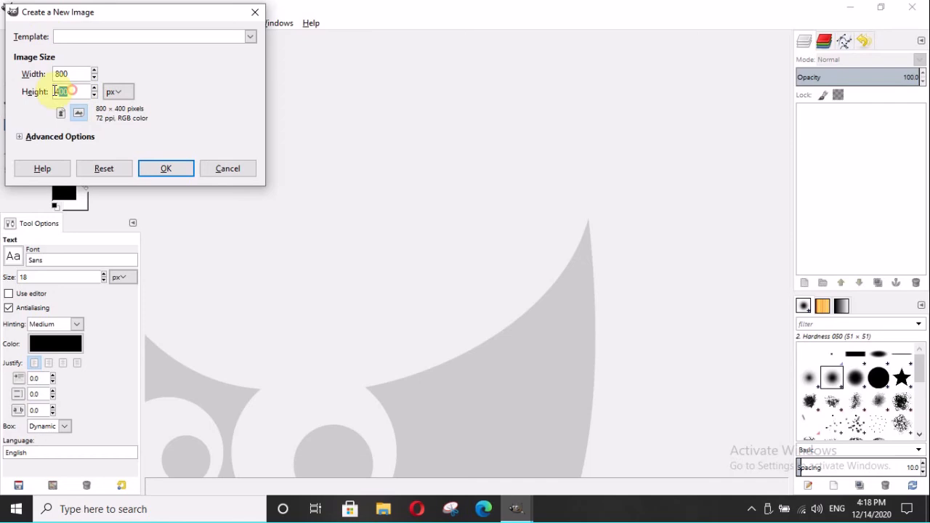
{"action": "type", "text": "6"}
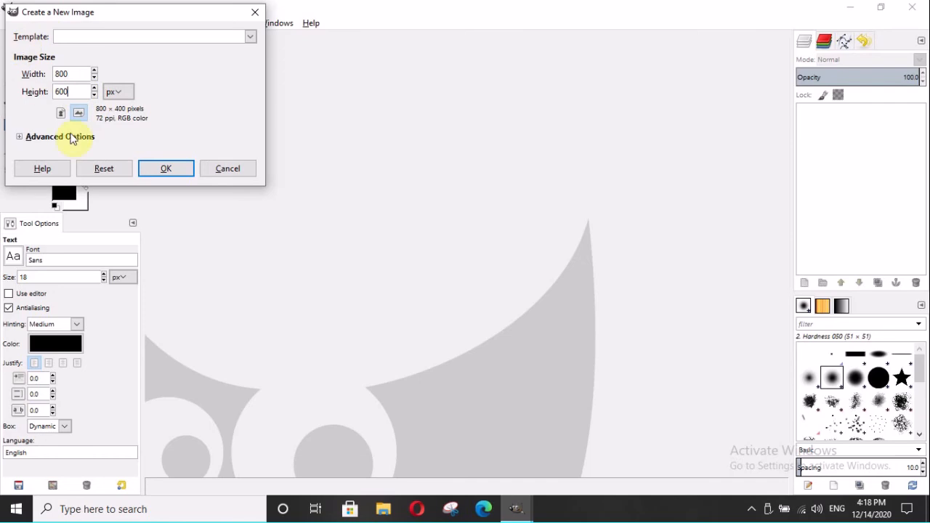
{"action": "left_click", "coordinate": [179, 171]}
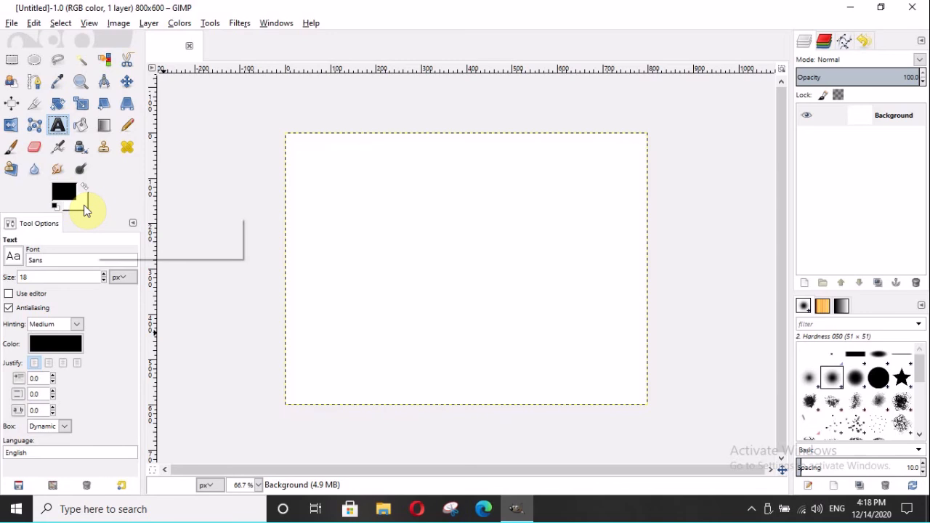
- Set the foreground color to the dark purple 872c7b
{"action": "left_click", "coordinate": [61, 192]}
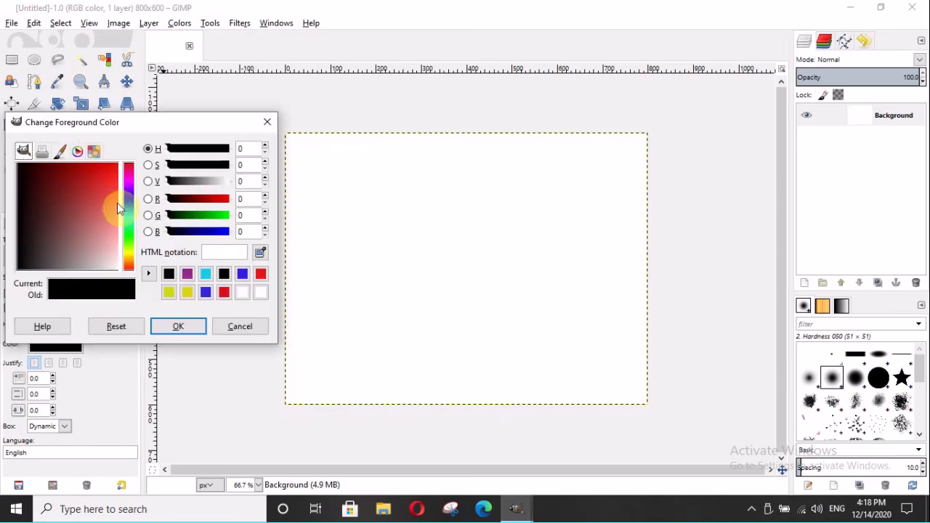
{"action": "left_click", "coordinate": [131, 184]}
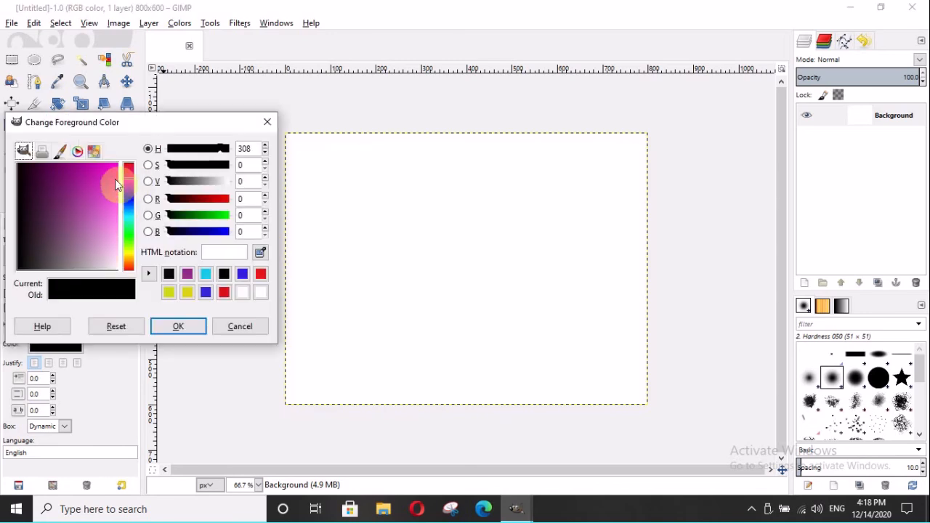
{"action": "left_click", "coordinate": [111, 173]}
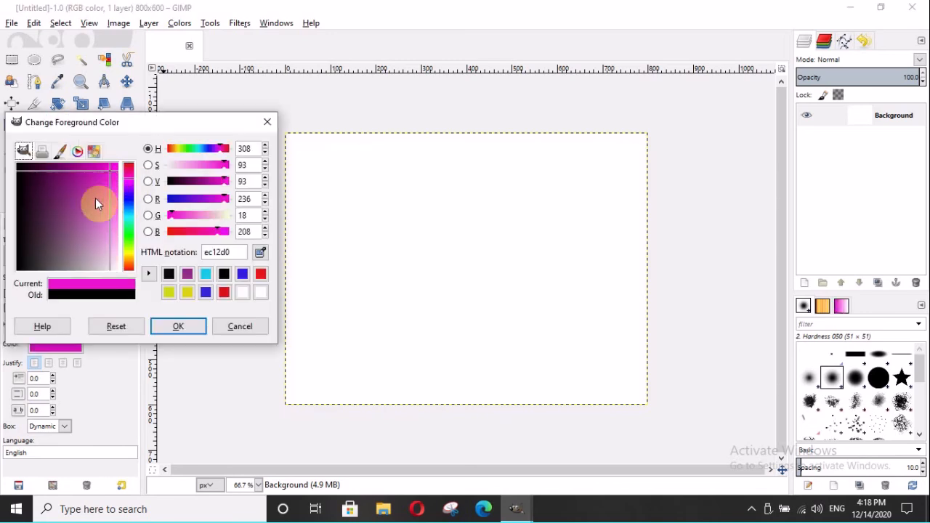
{"action": "left_click", "coordinate": [71, 199]}
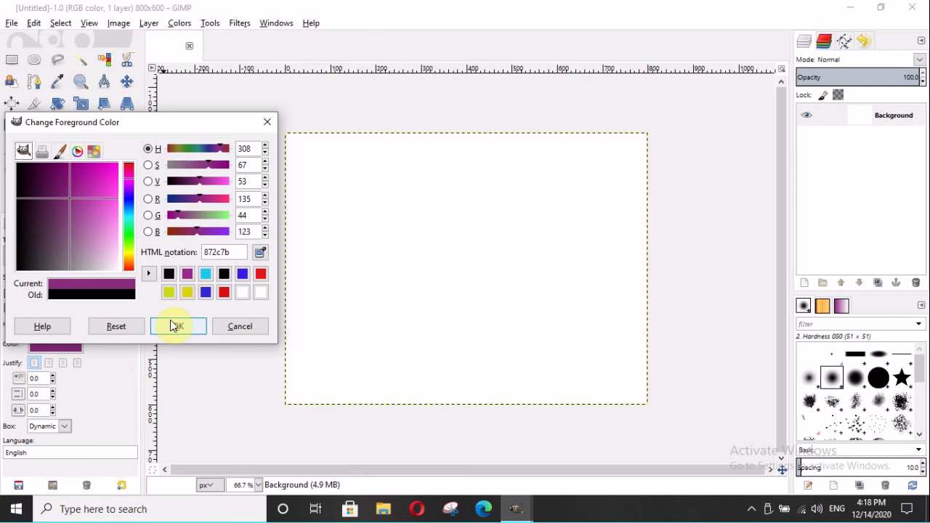
{"action": "left_click", "coordinate": [176, 326]}
- Set the background color to the light blue 23c3e0
{"action": "left_click", "coordinate": [82, 207]}
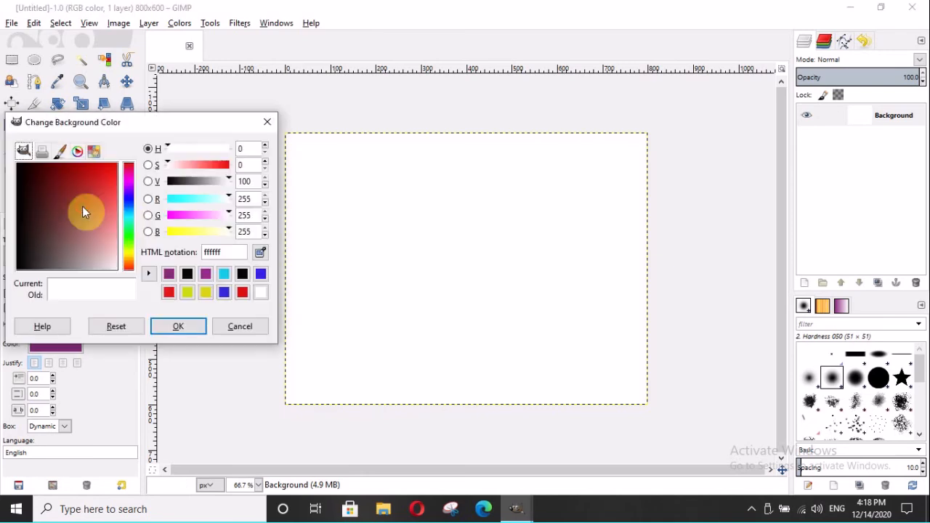
{"action": "left_click", "coordinate": [129, 209]}
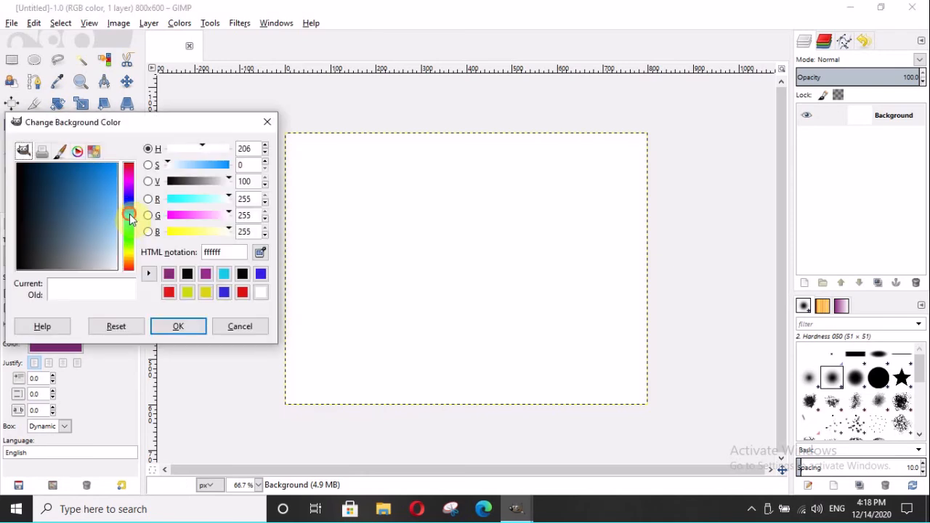
{"action": "left_click", "coordinate": [130, 213]}
{"action": "left_click", "coordinate": [105, 179]}
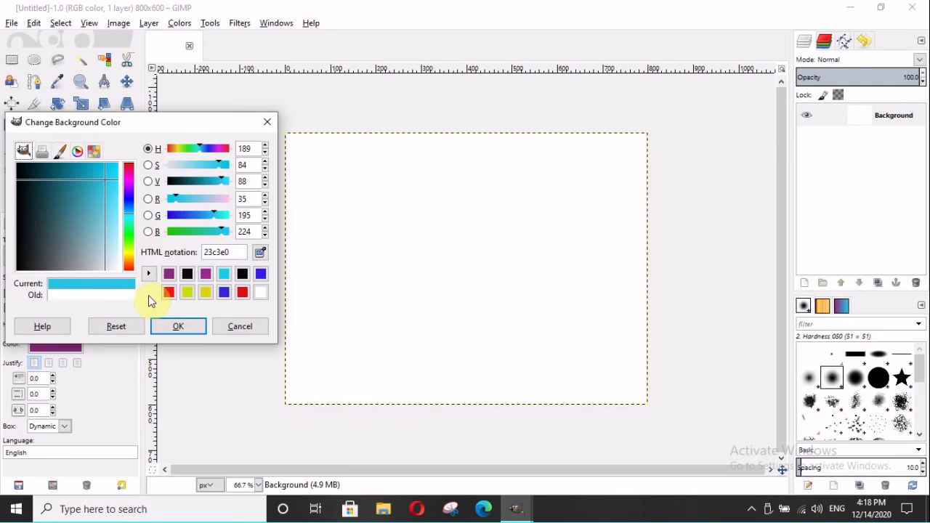
{"action": "left_click", "coordinate": [186, 327]}
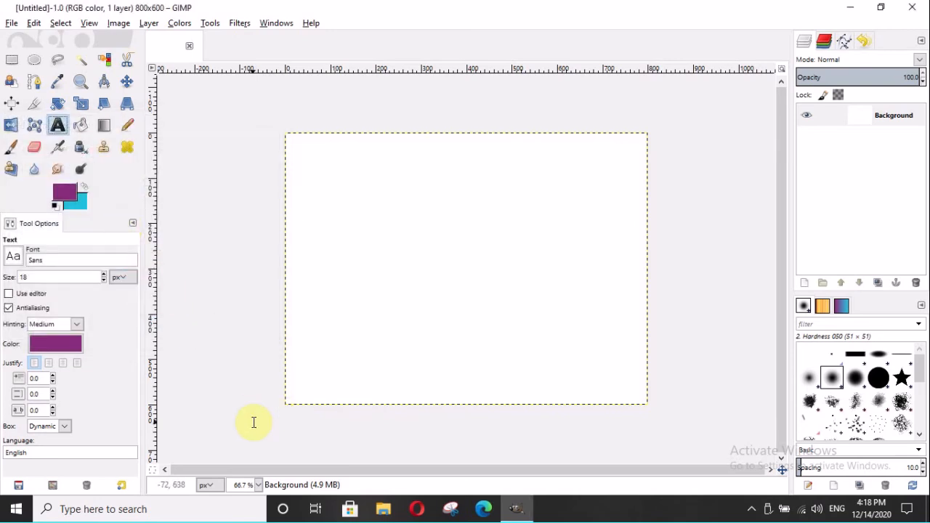
- Fill the canvas with a linear foreground-to-background gradient running diagonally from the upper-left corner to the lower-right corner
{"action": "left_click", "coordinate": [104, 125]}
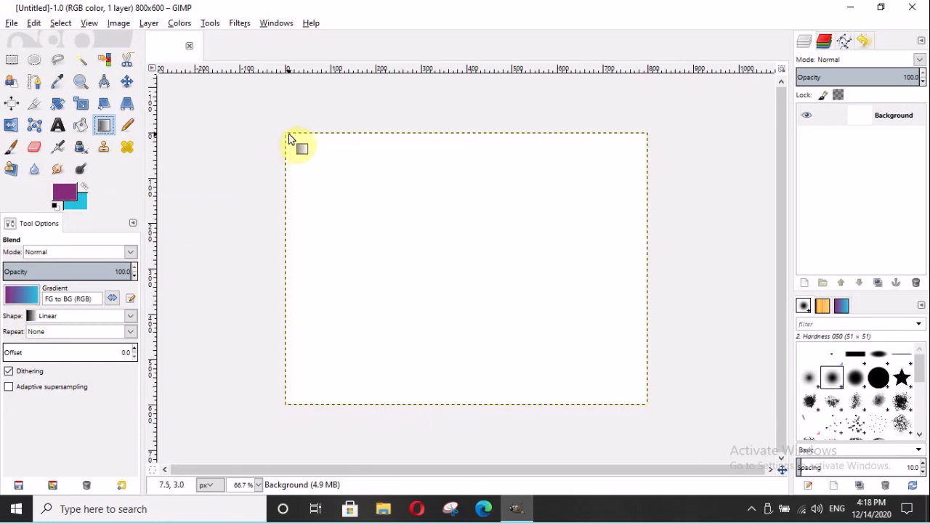
{"action": "left_click_drag", "start_coordinate": [288, 134], "coordinate": [646, 403]}
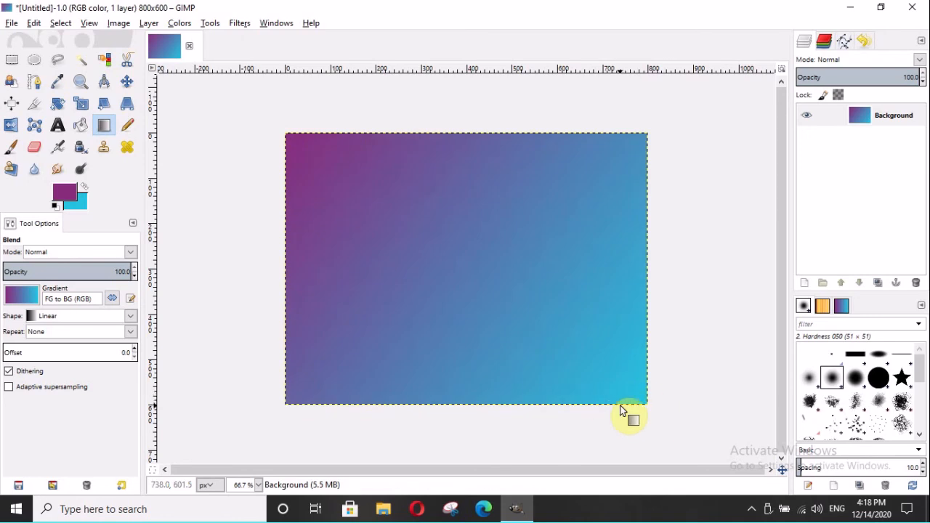
- Add the text "Gimp" on the canvas, starting at about 218, 228 px
{"action": "left_click", "coordinate": [56, 125]}
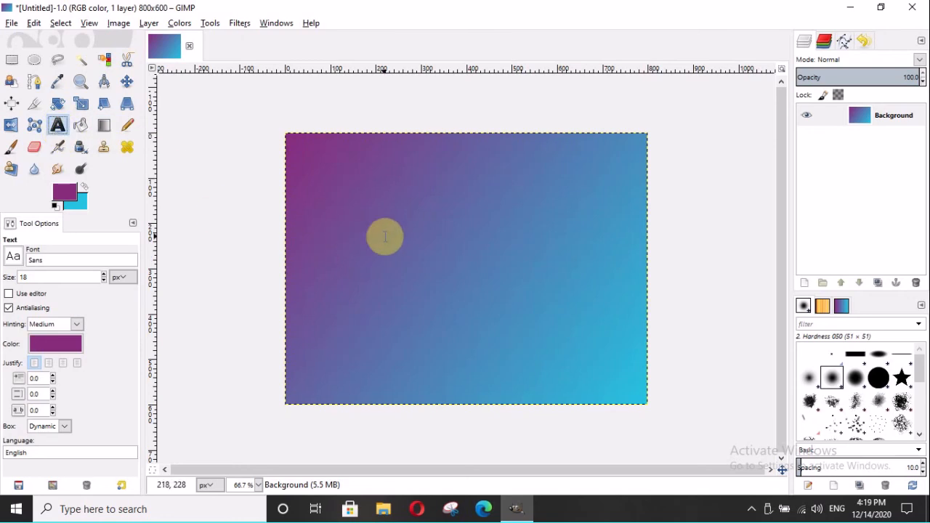
{"action": "left_click", "coordinate": [385, 236]}
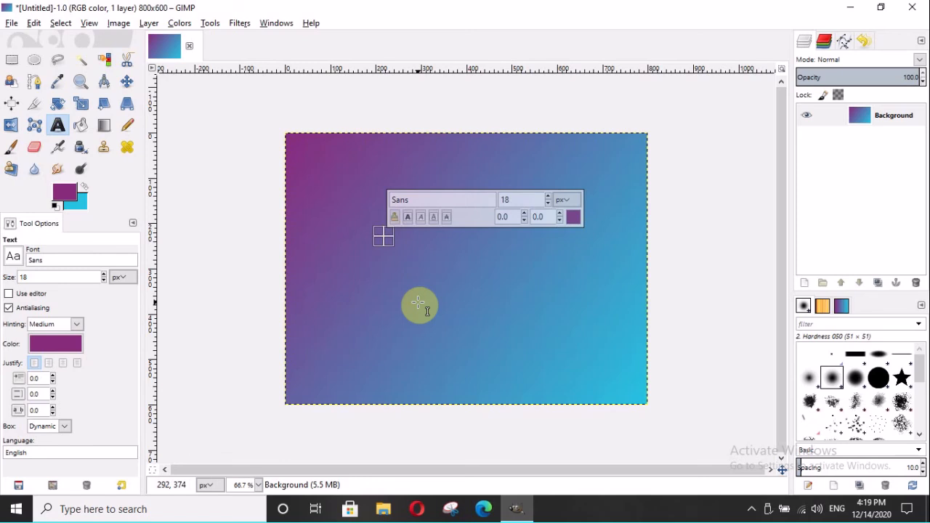
{"action": "type", "text": "G"}
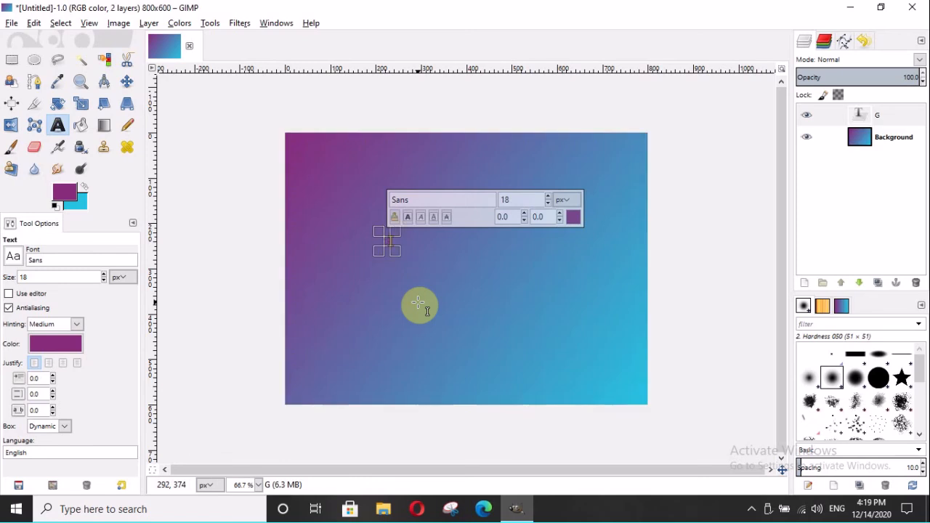
{"action": "type", "text": "imp"}
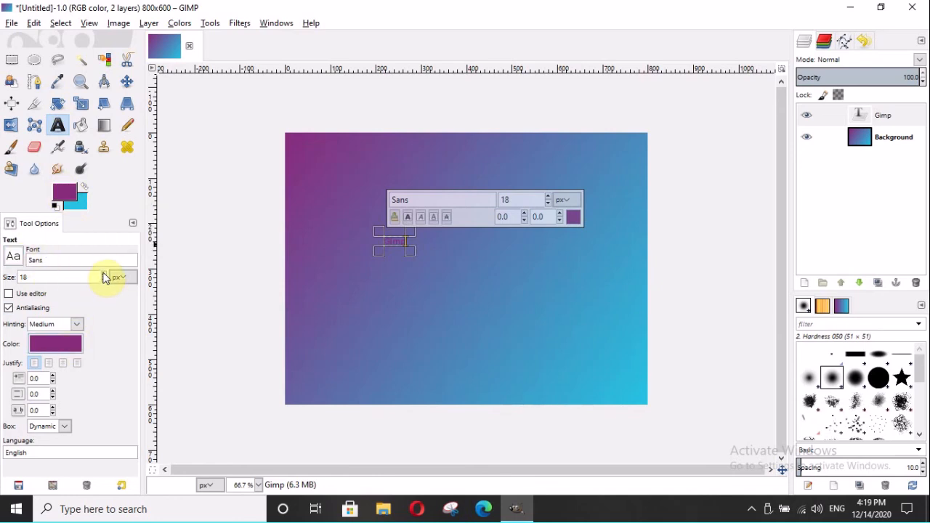
- Set the text size to 115 px and change its font to Script MT Bold, Bold
{"action": "left_click_drag", "start_coordinate": [104, 278], "coordinate": [104, 277]}
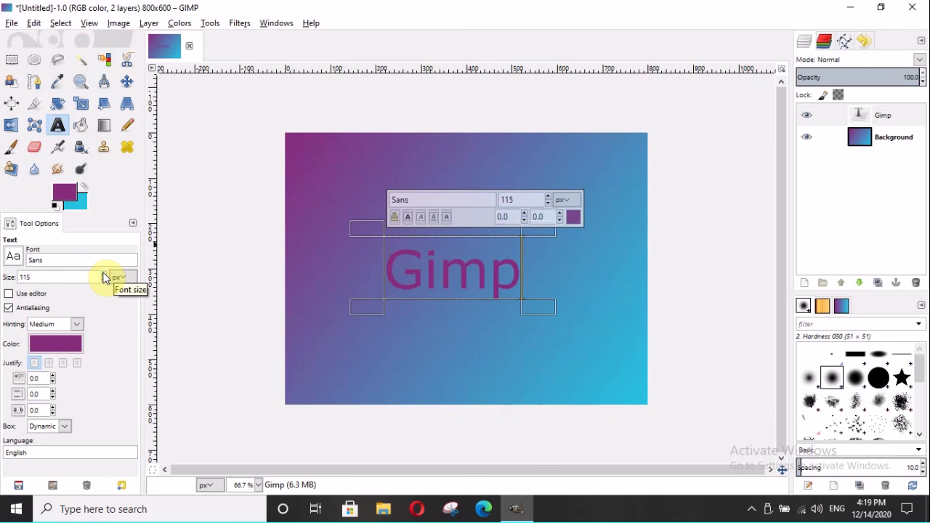
{"action": "left_click", "coordinate": [13, 256]}
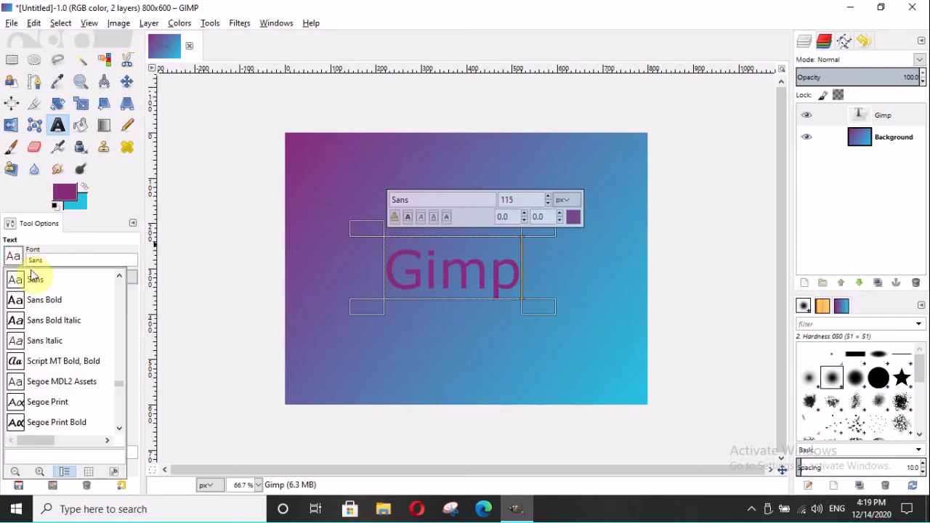
{"action": "double_click", "coordinate": [42, 359]}
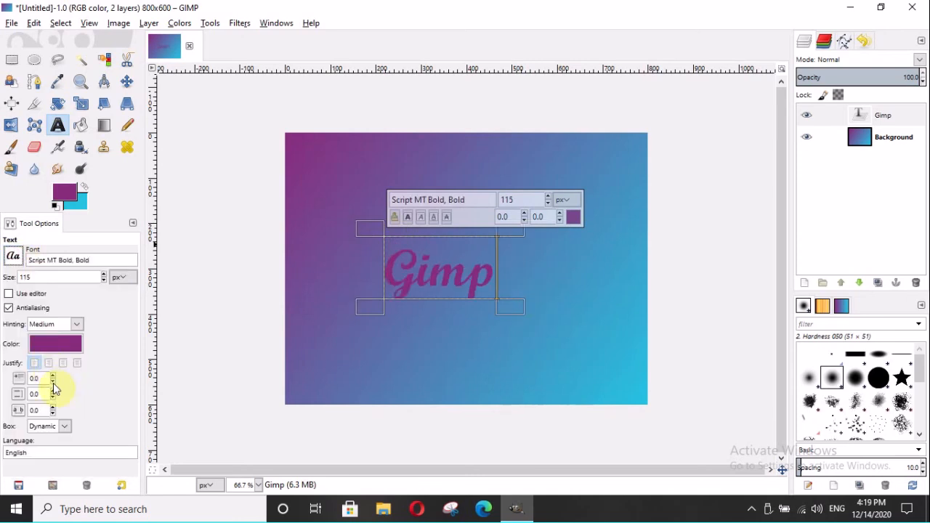
- Change the color of the "Gimp" text to the near-black 110f11
{"action": "left_click", "coordinate": [59, 344]}
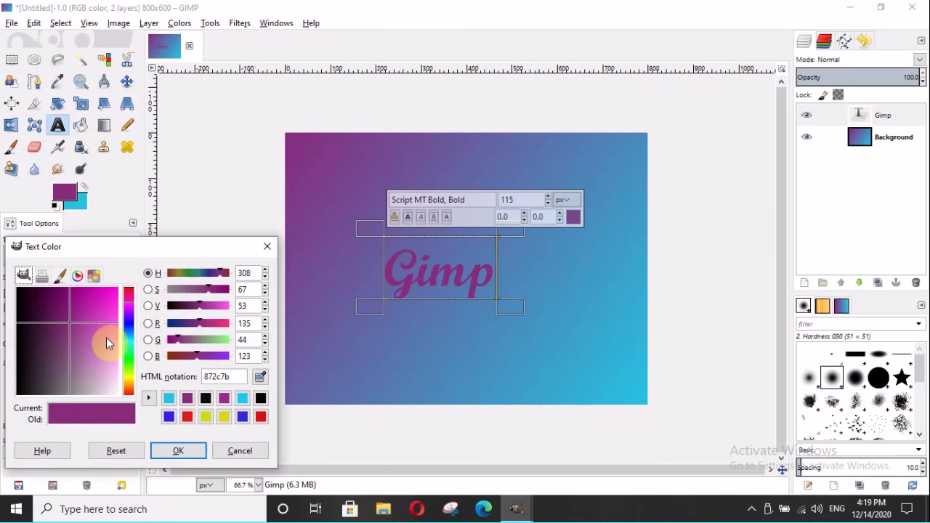
{"action": "left_click", "coordinate": [24, 389]}
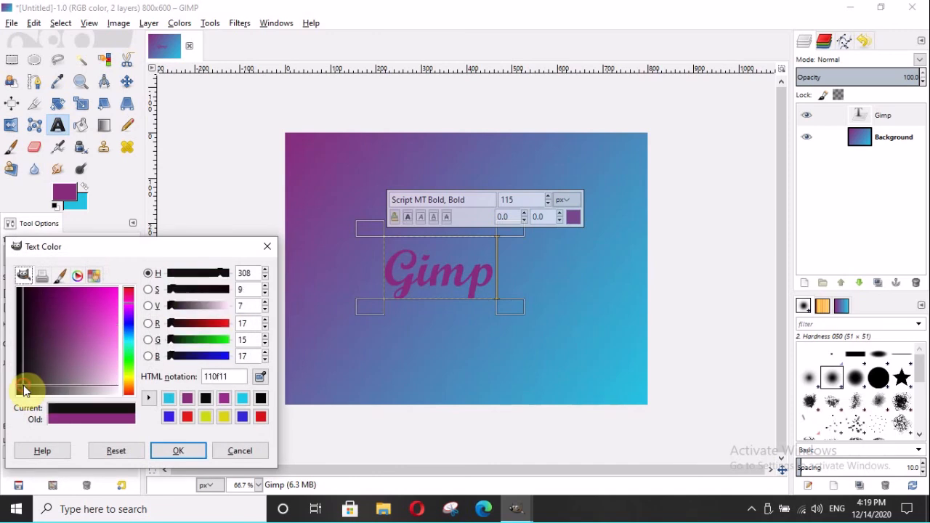
{"action": "left_click", "coordinate": [178, 451]}
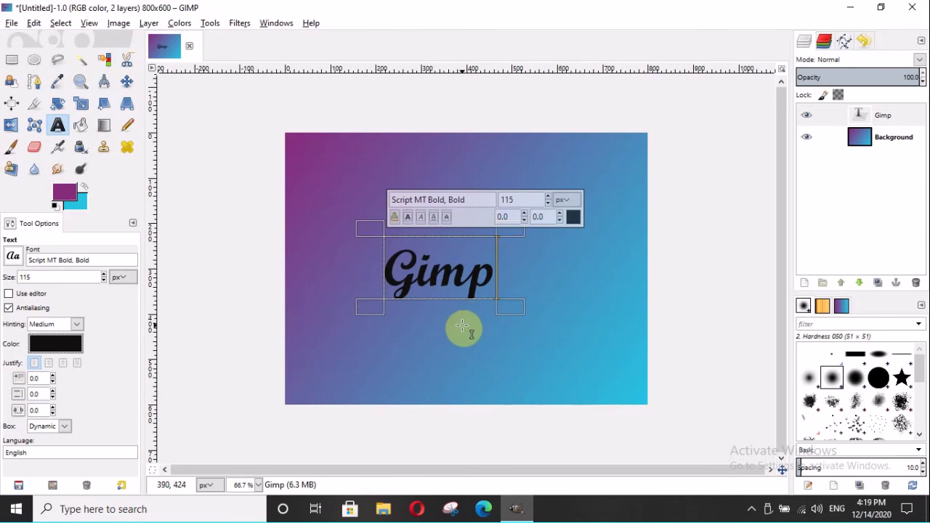
{"action": "left_click", "coordinate": [66, 192]}
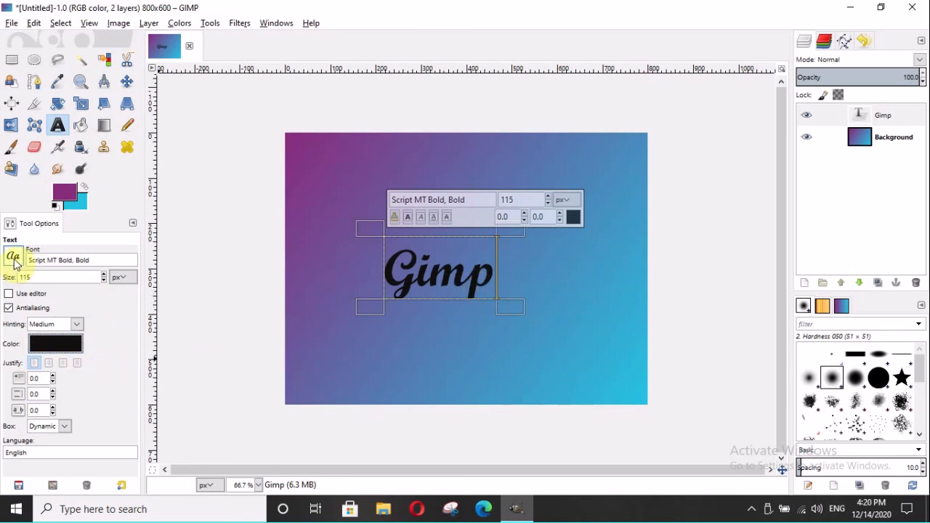
- Save the image as Untitled.xcf in the Desktop folder
{"action": "left_click", "coordinate": [12, 23]}
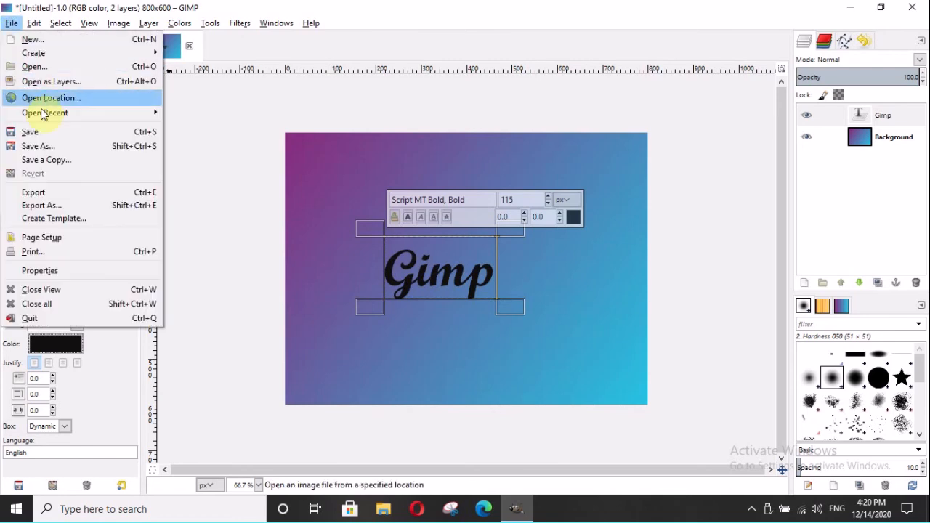
{"action": "left_click", "coordinate": [52, 147]}
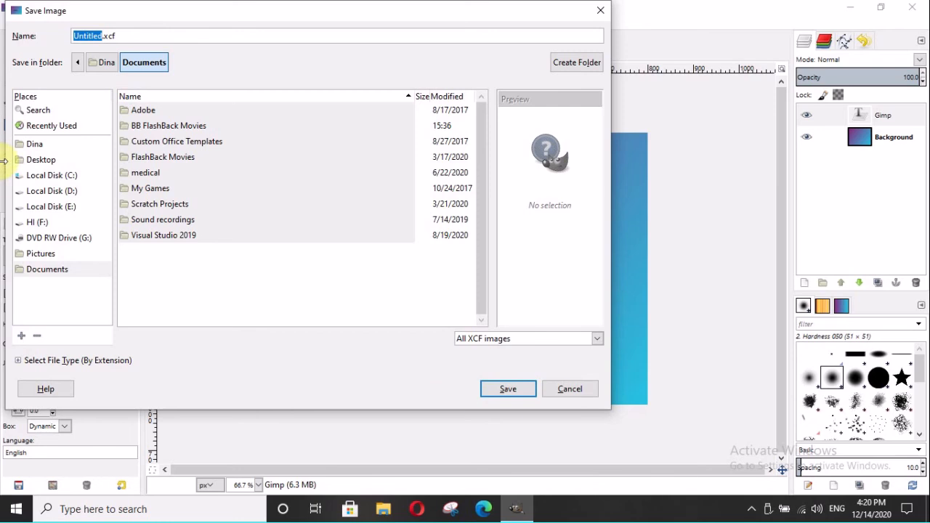
{"action": "left_click", "coordinate": [40, 159]}
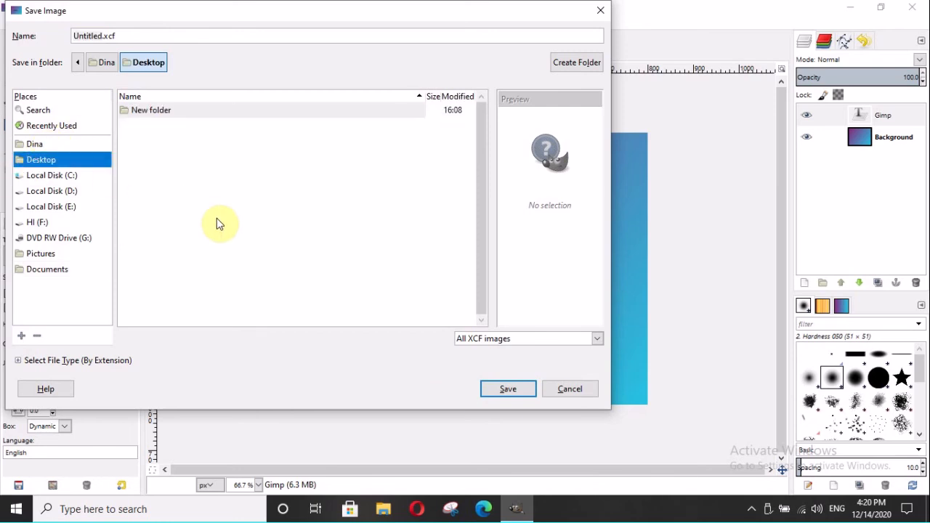
{"action": "left_click", "coordinate": [504, 389]}
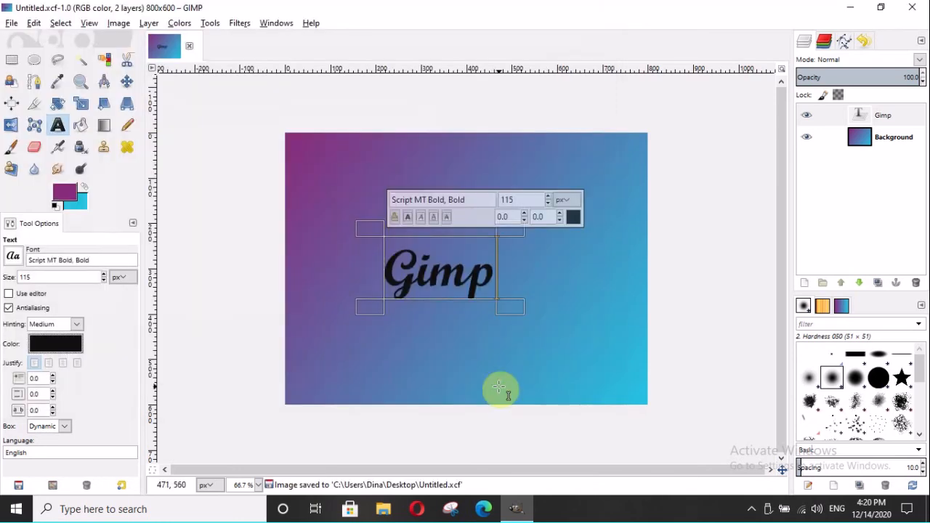